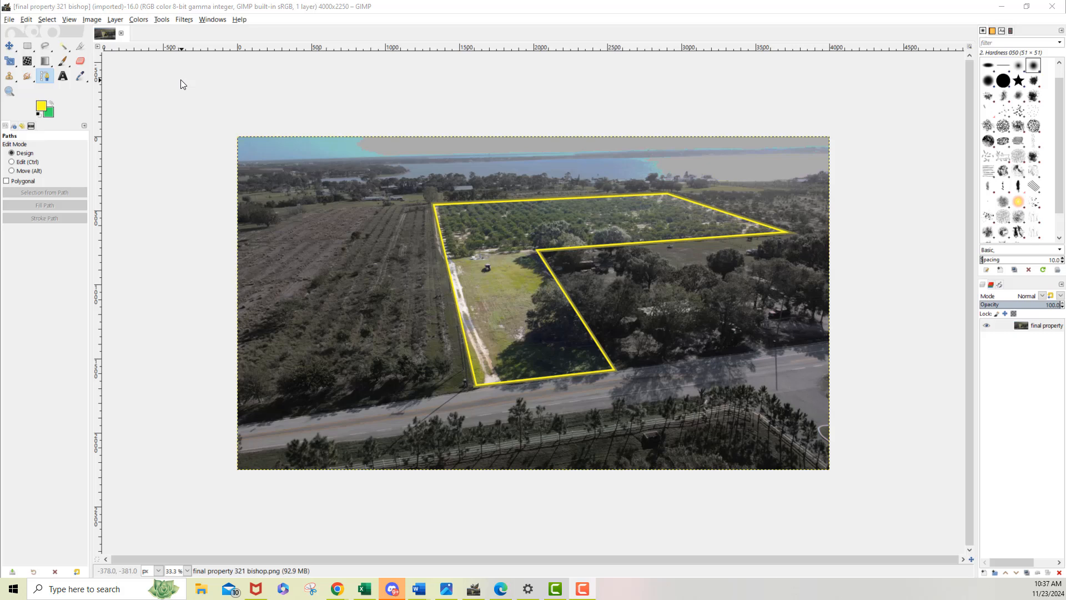
Open the aerial photo DJI_0215.JPG from the real estate pictures folder.
left_click(9, 20)
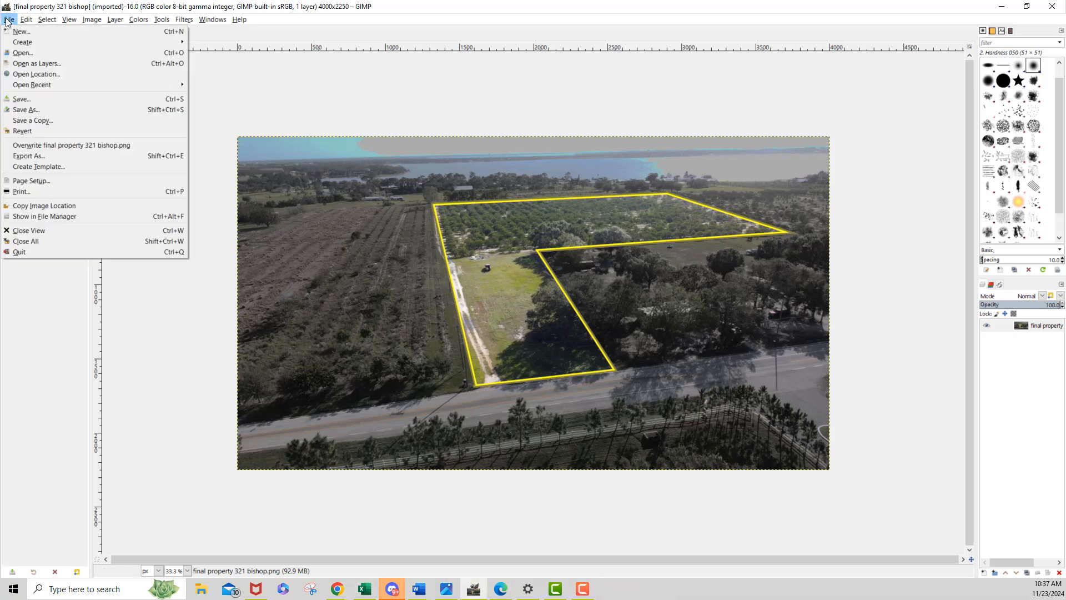
left_click(14, 54)
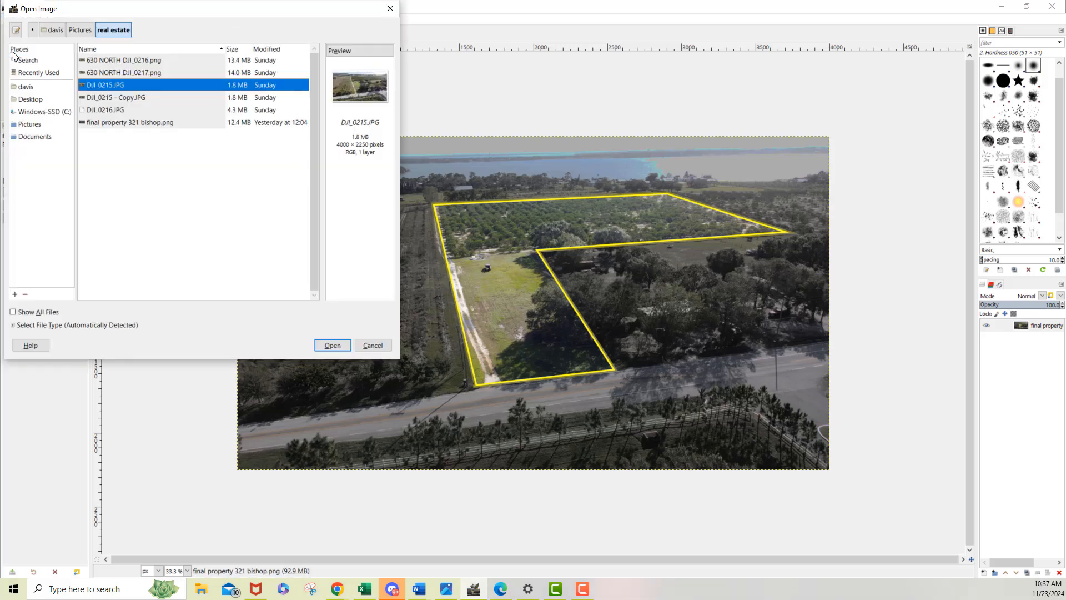
left_click(333, 345)
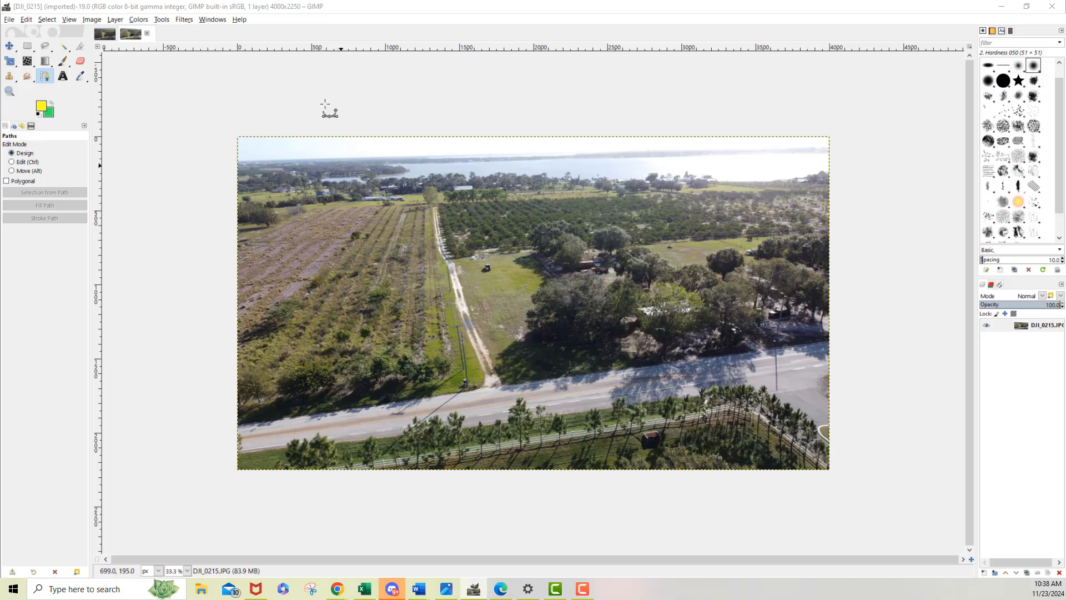
Outline the L-shaped property with a closed six-anchor path, starting at the road beside the dirt driveway and including the orchard.
left_click(163, 20)
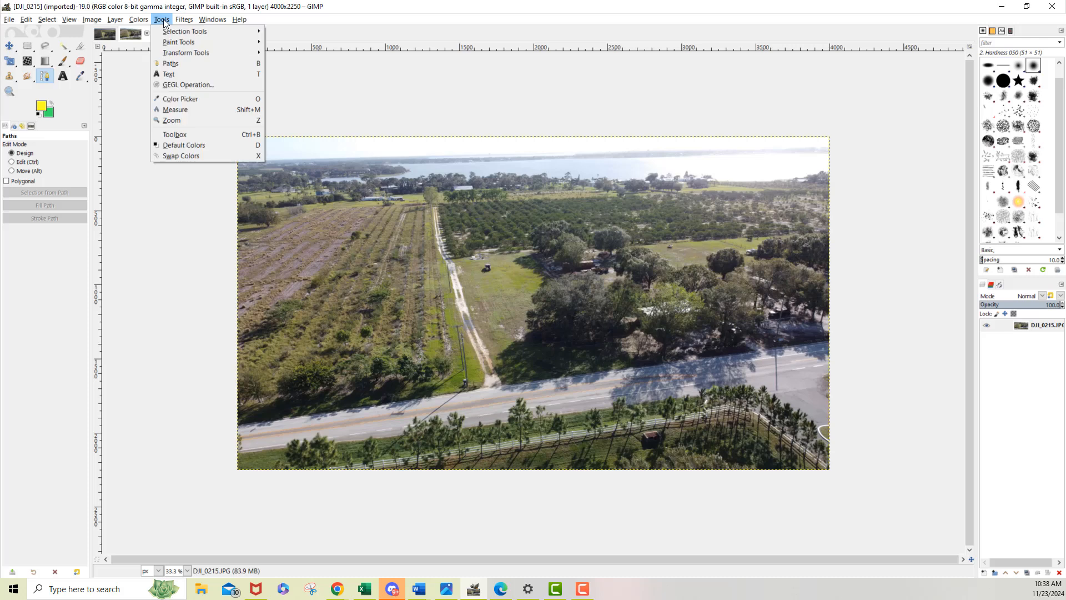
left_click(168, 65)
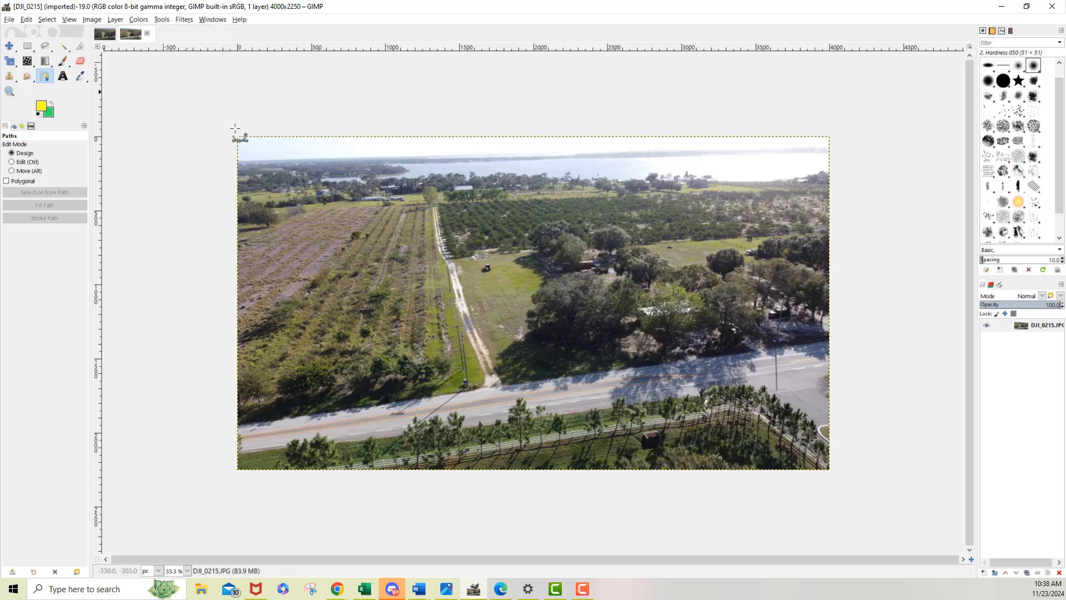
left_click(473, 386)
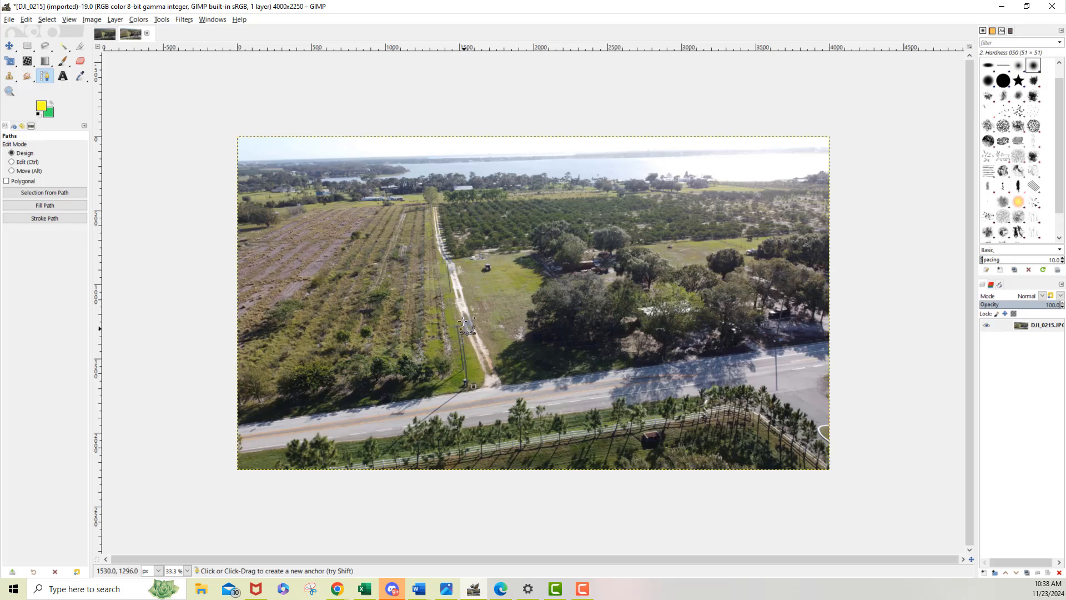
left_click(435, 203)
left_click(651, 192)
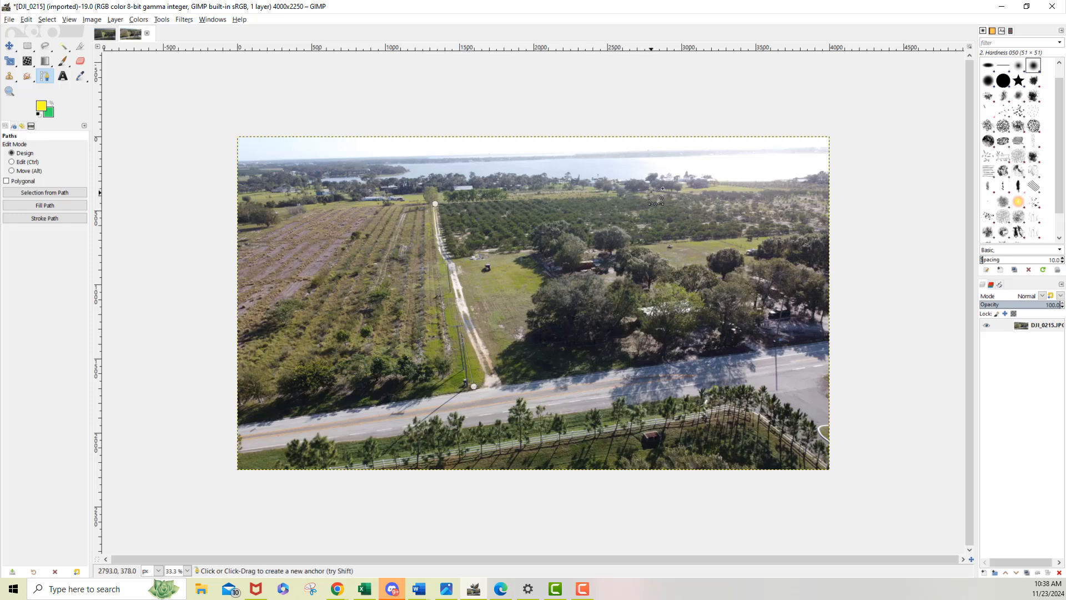
left_click(793, 231)
left_click(544, 253)
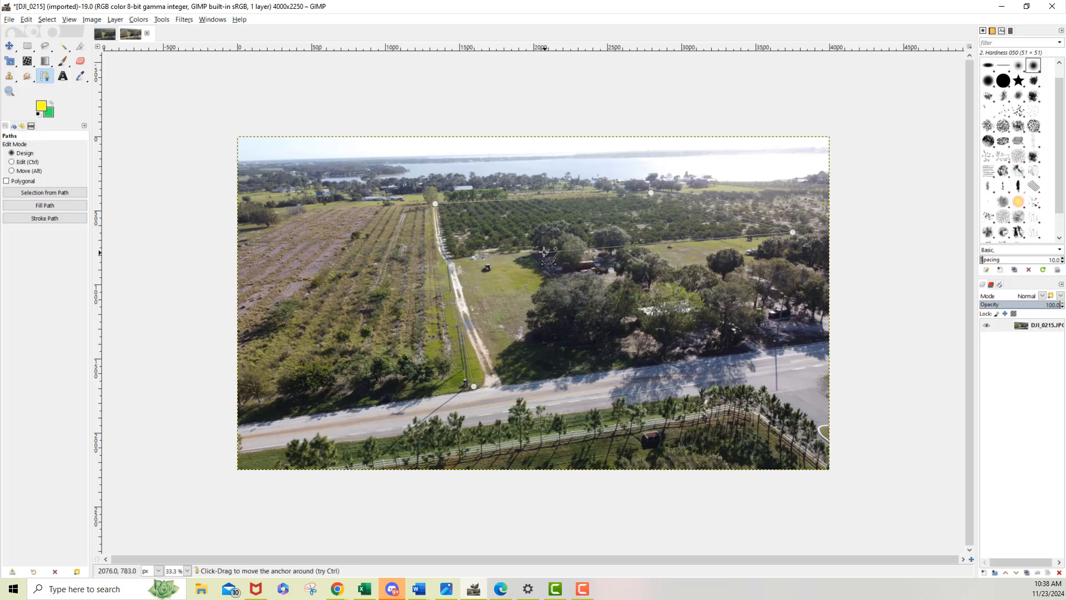
left_click(618, 370)
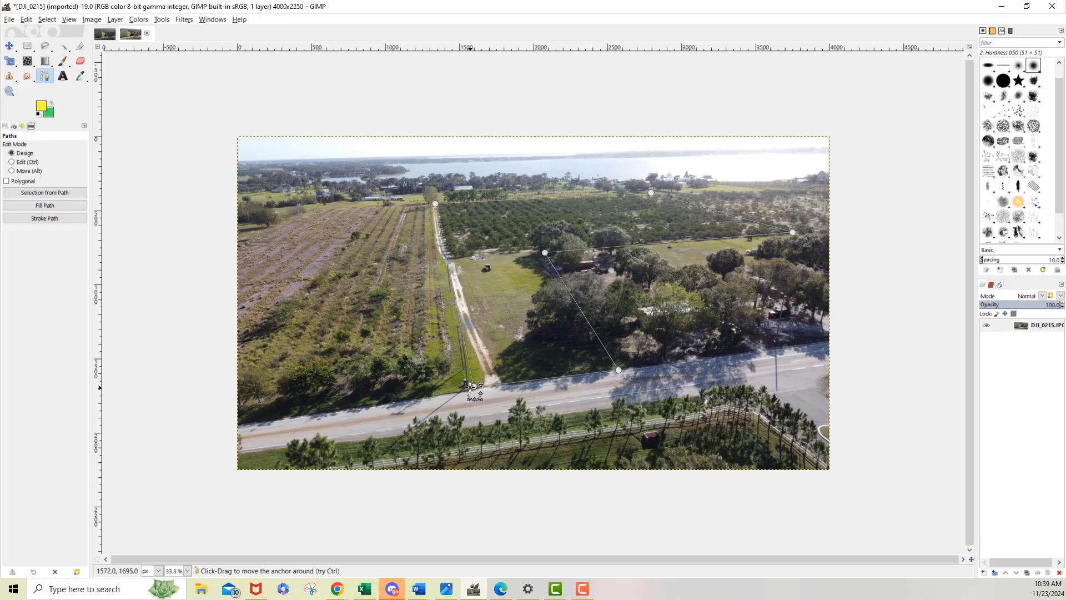
Stroke the property path with a solid yellow, antialiased line 21 pt wide.
right_click(470, 387)
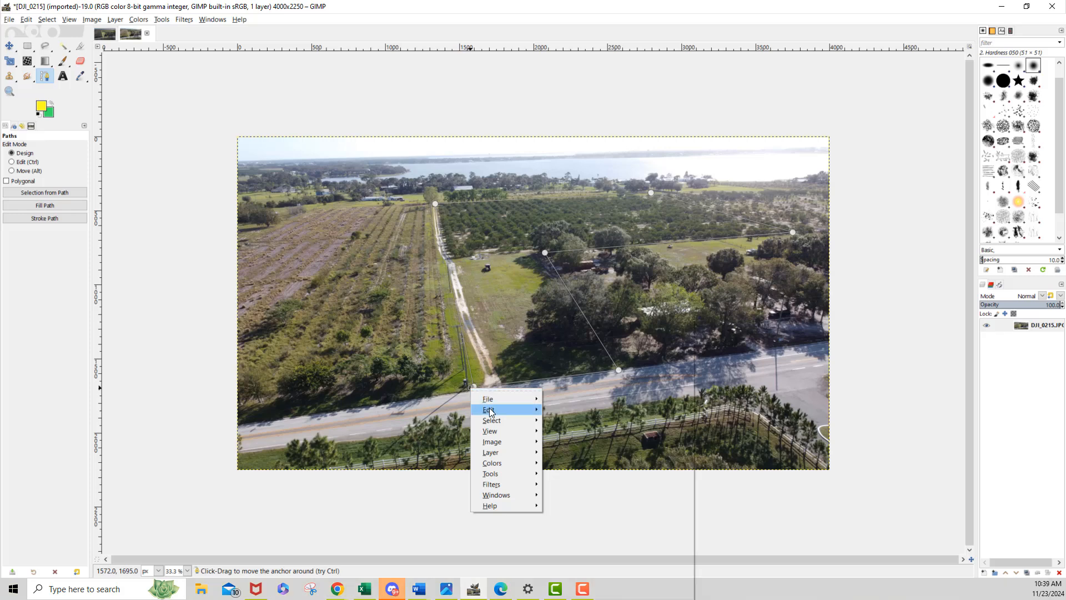
mouse_move(491, 412)
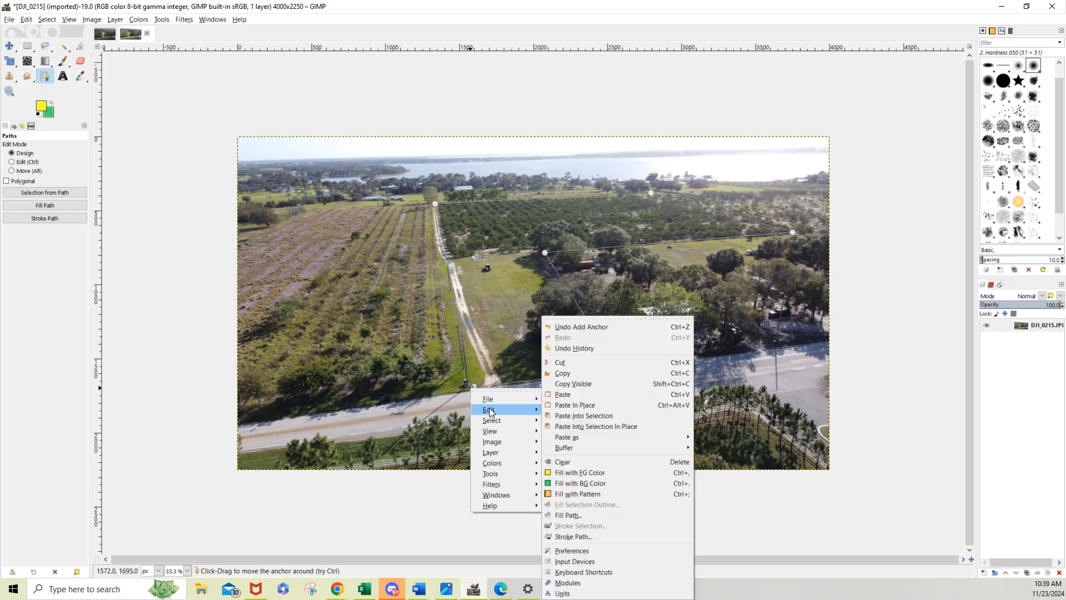
left_click(566, 537)
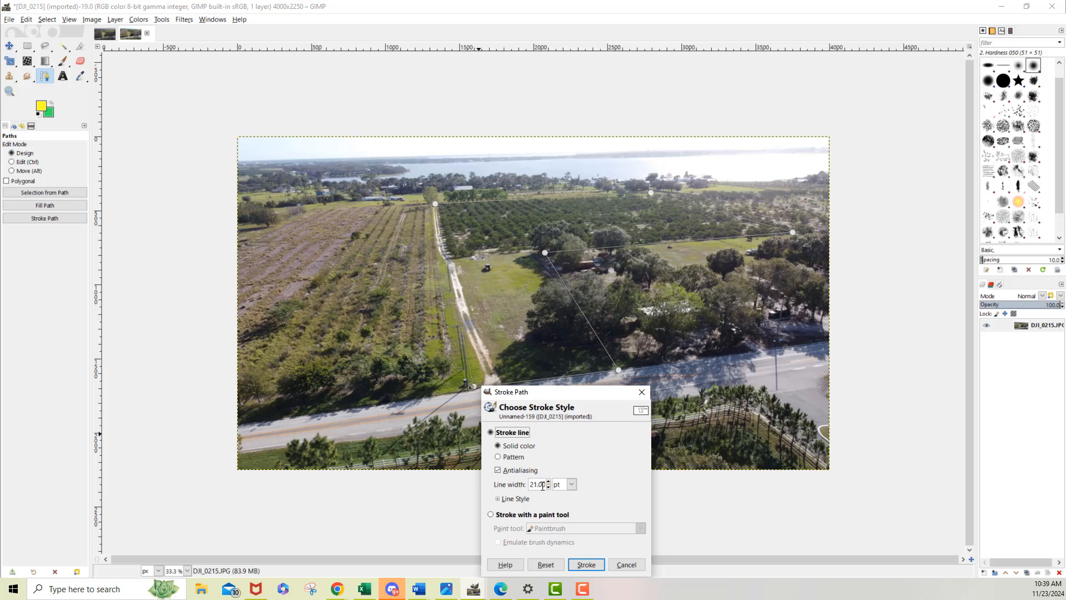
left_click(571, 485)
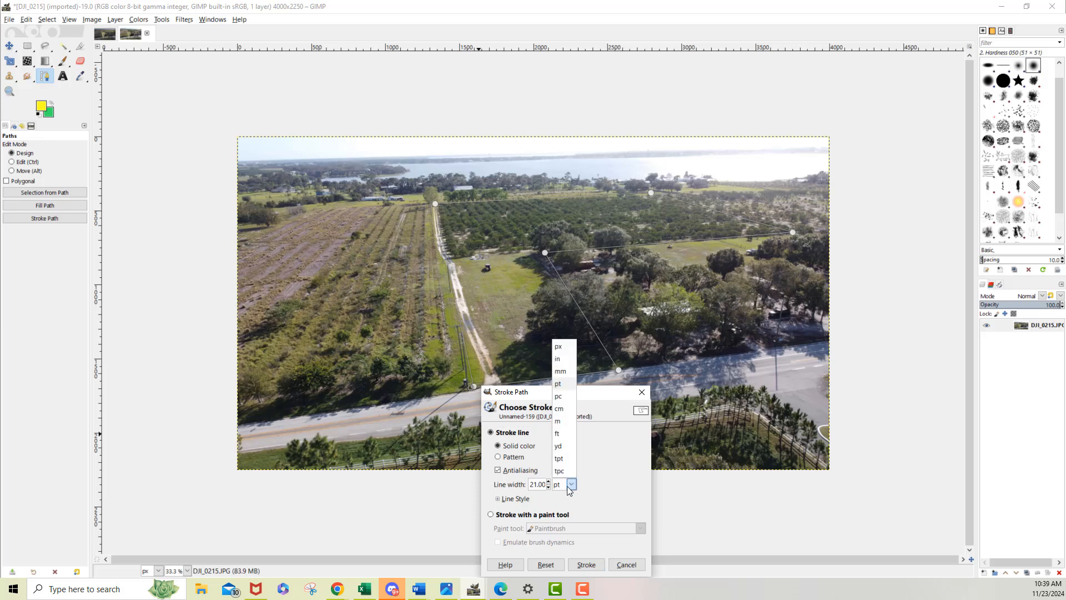
left_click(560, 385)
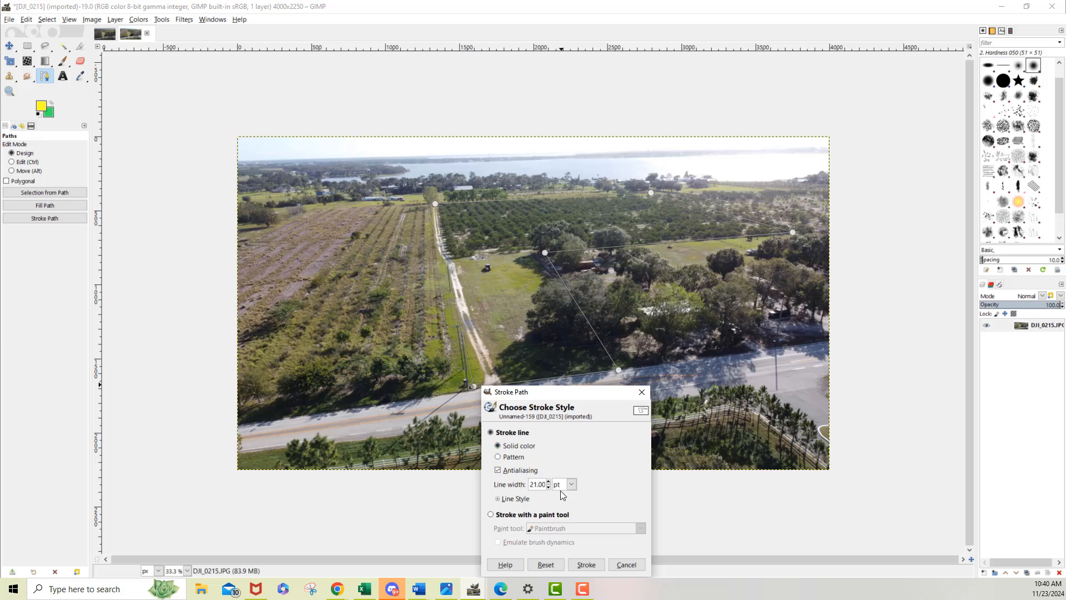
left_click(581, 565)
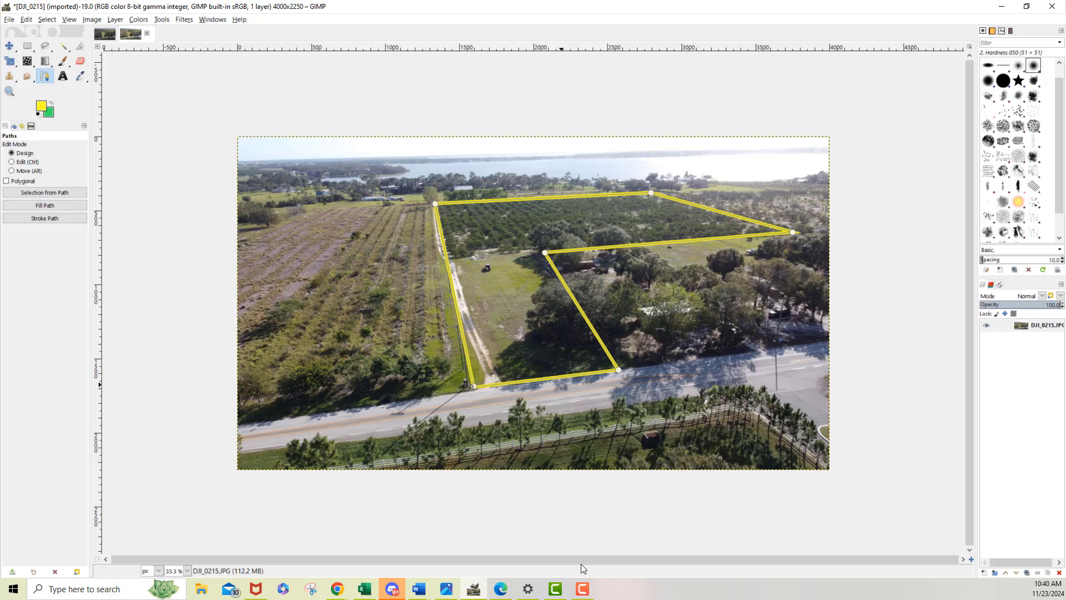
Create a selection from the property path and invert it to select everything outside the boundary.
right_click(469, 385)
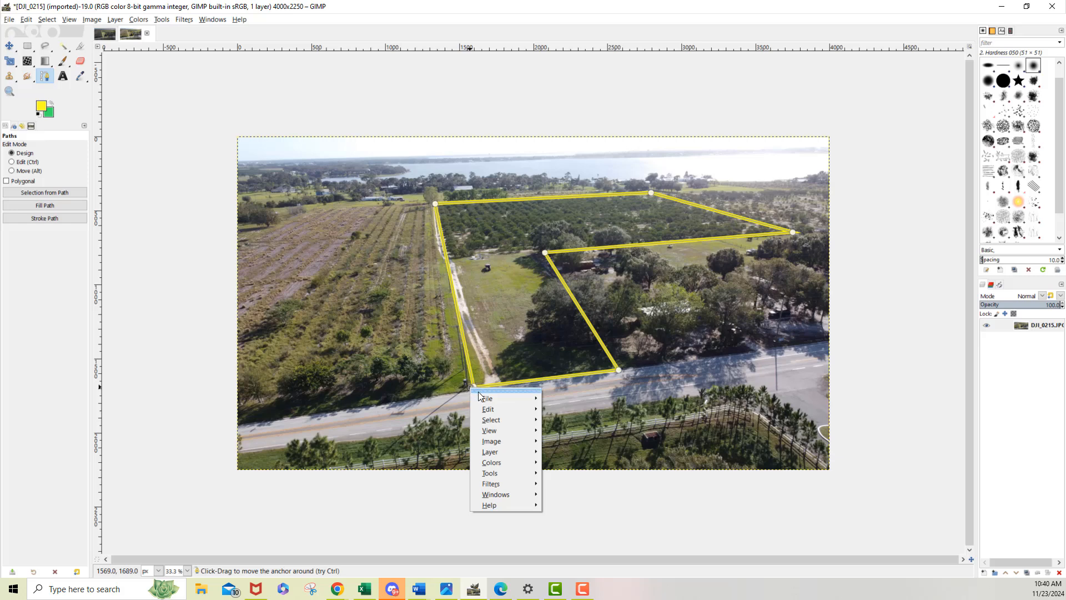
mouse_move(490, 421)
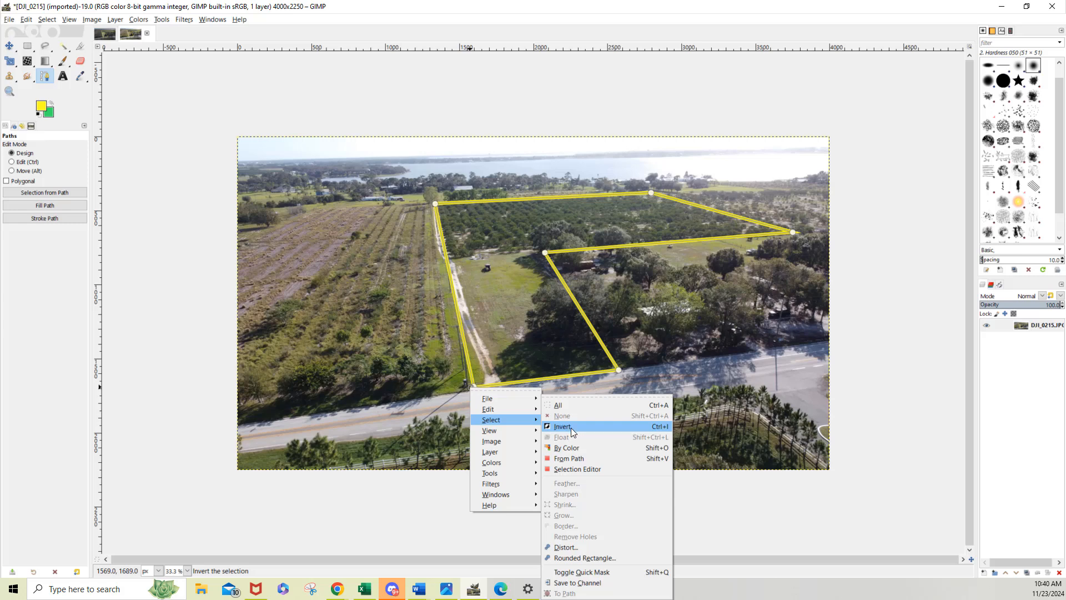
left_click(568, 459)
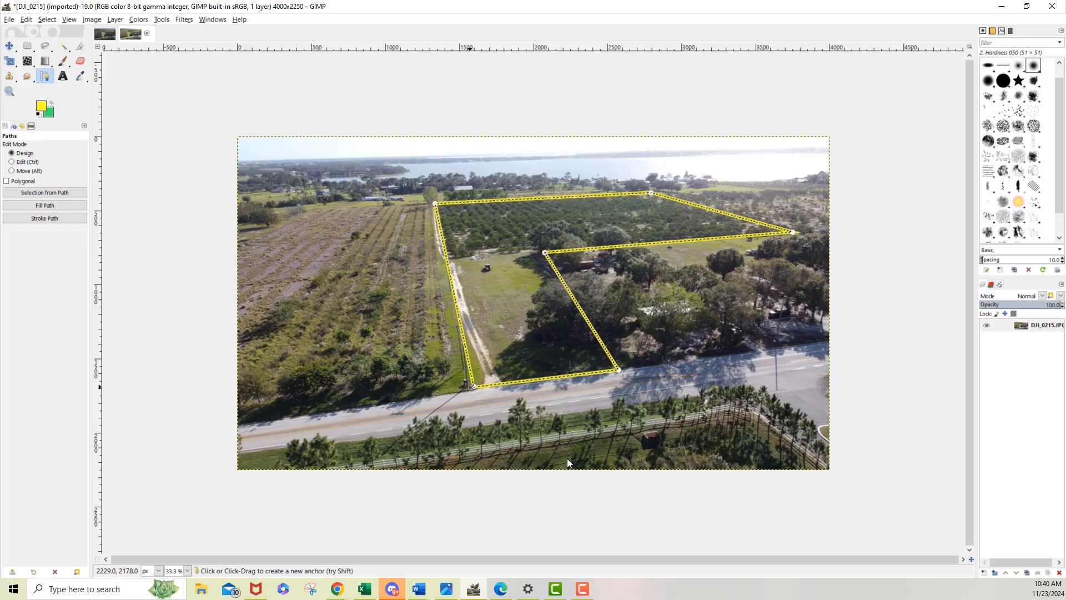
right_click(475, 387)
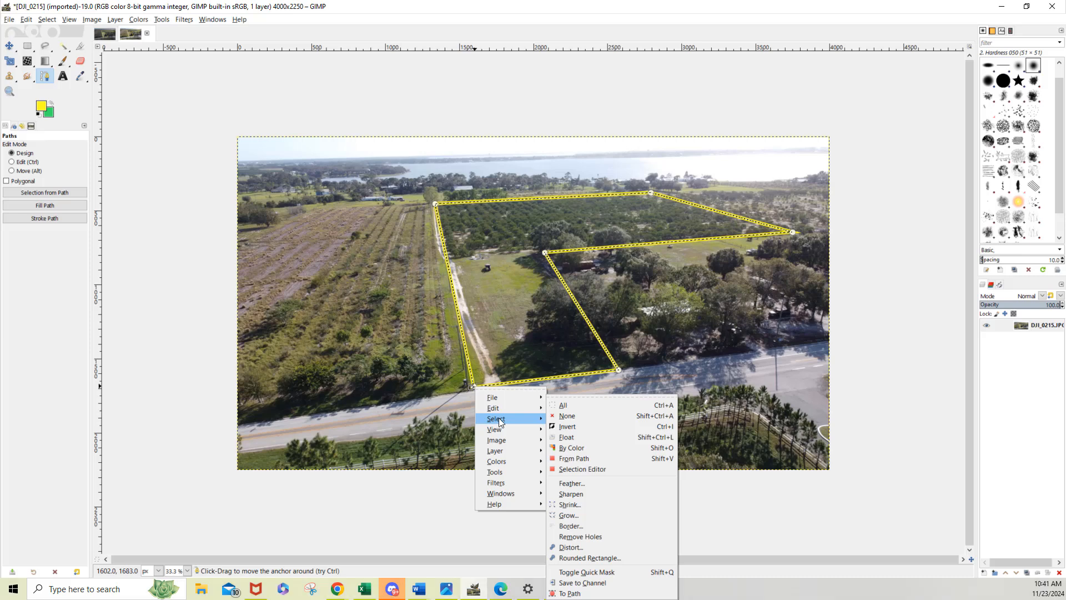
left_click(565, 427)
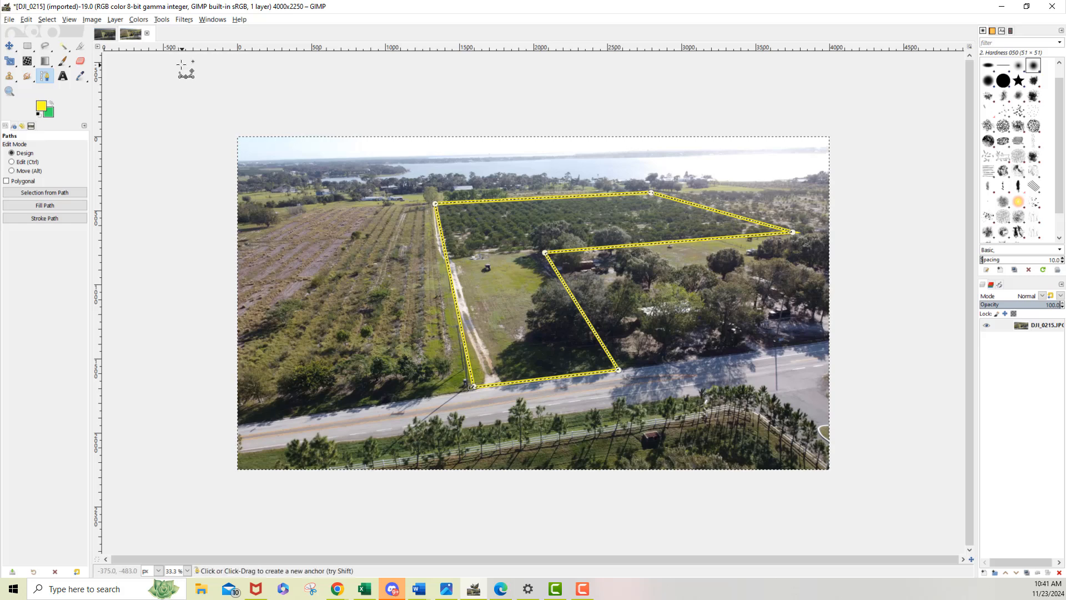
Apply Hue-Saturation to the area outside the property with lightness and saturation both at -67.9.
left_click(139, 20)
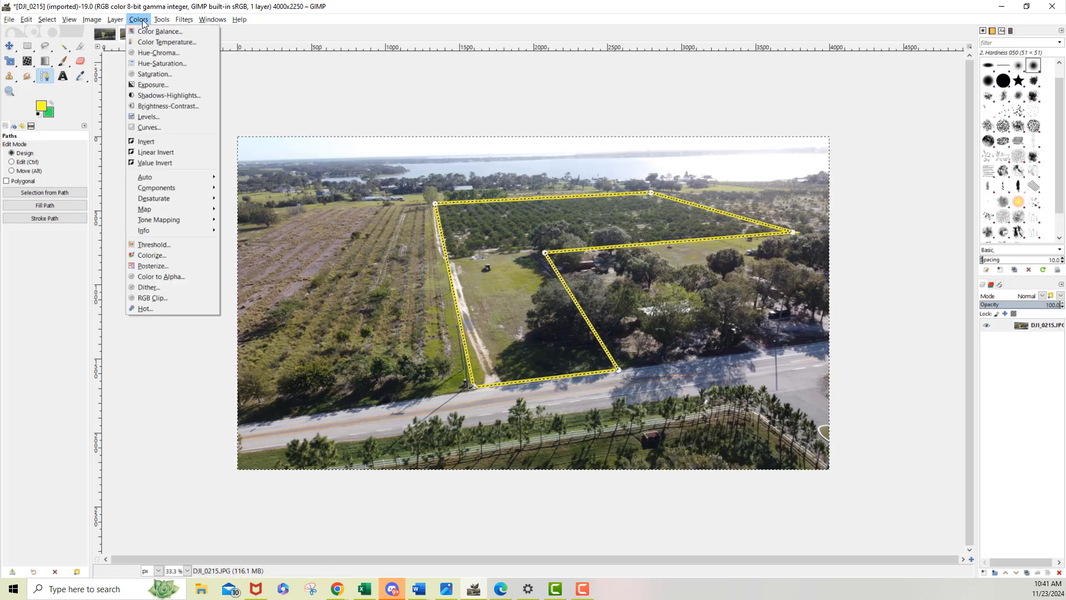
left_click(163, 64)
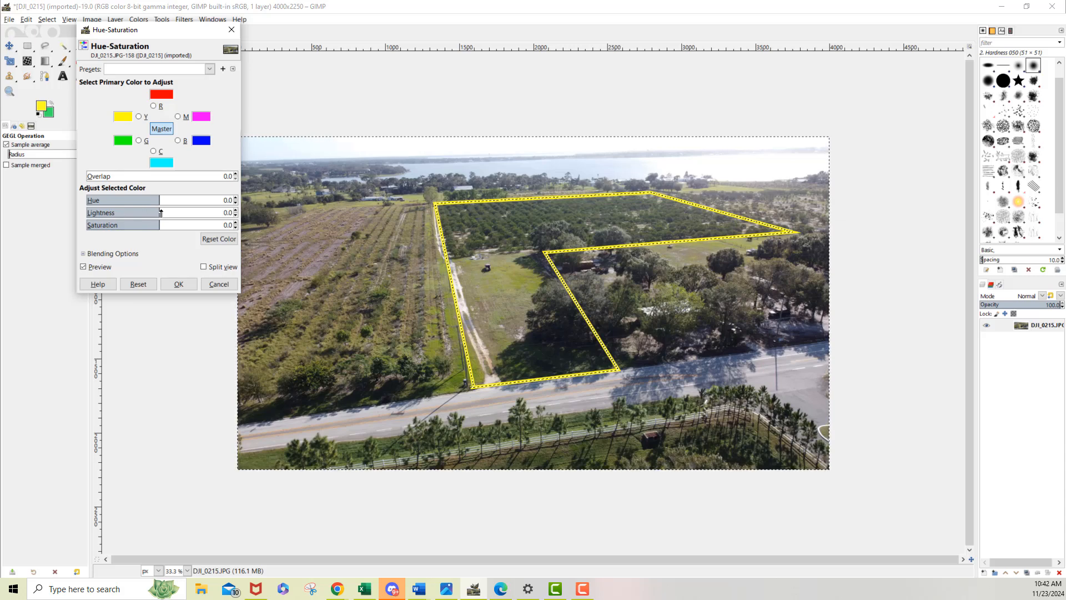
left_click_drag(160, 212, 109, 228)
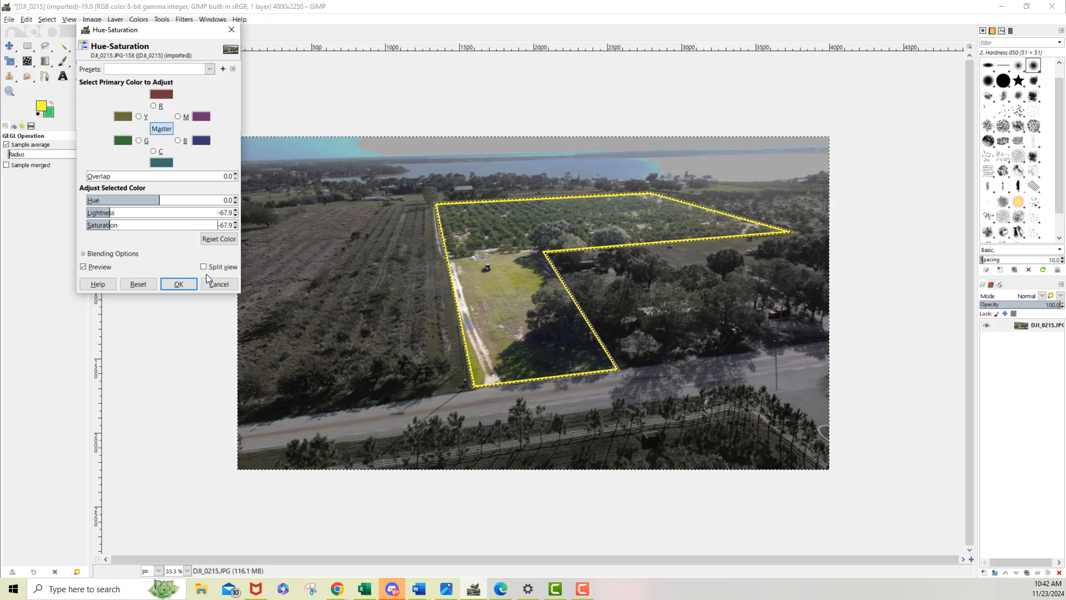
left_click(179, 284)
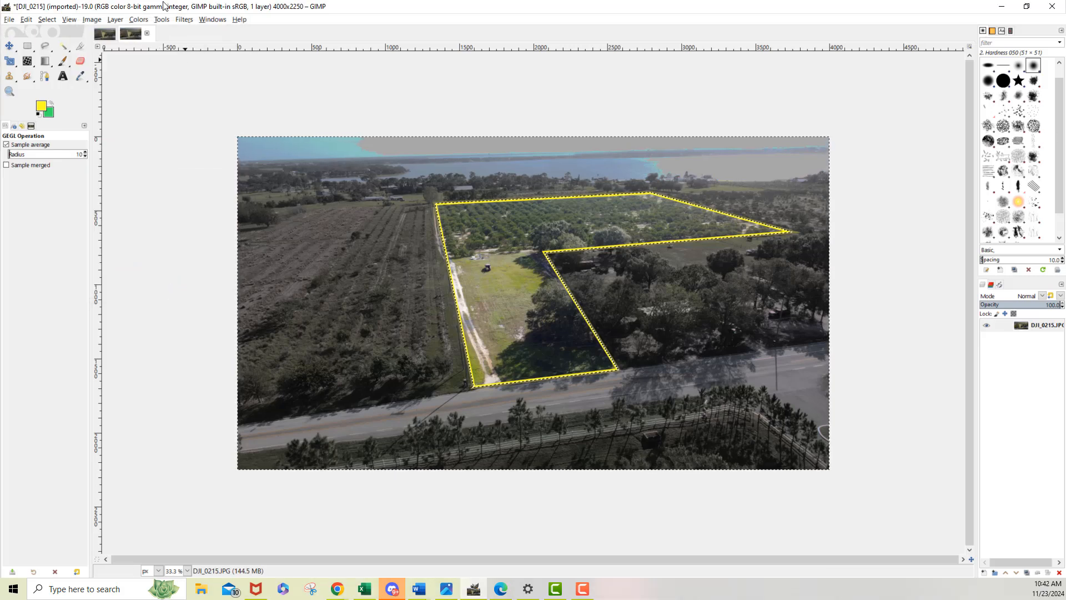
Merge the visible layers with the final layer expanded as necessary.
left_click(90, 21)
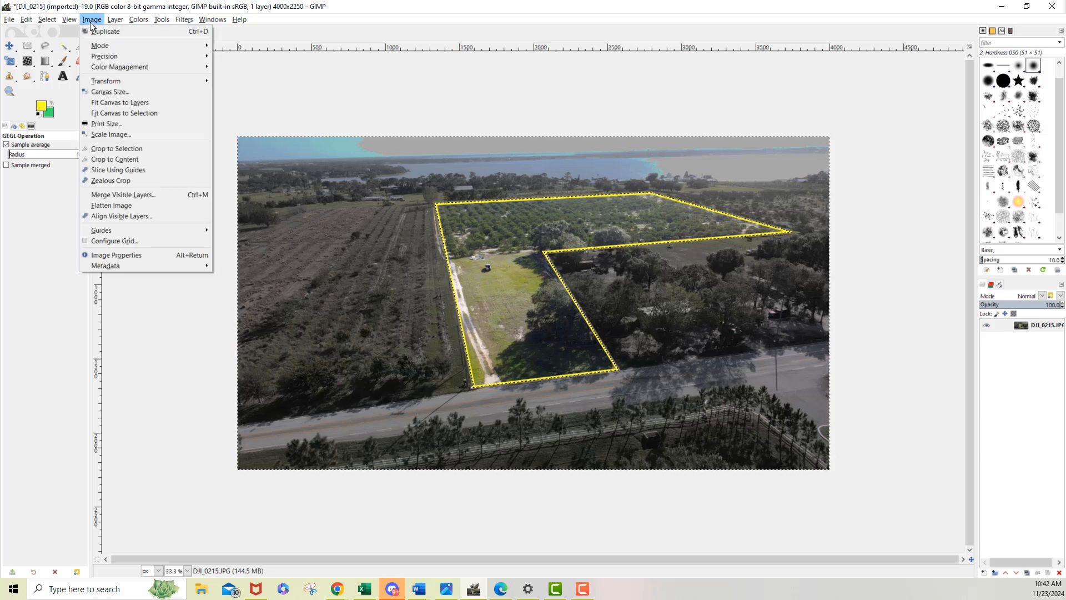
left_click(141, 194)
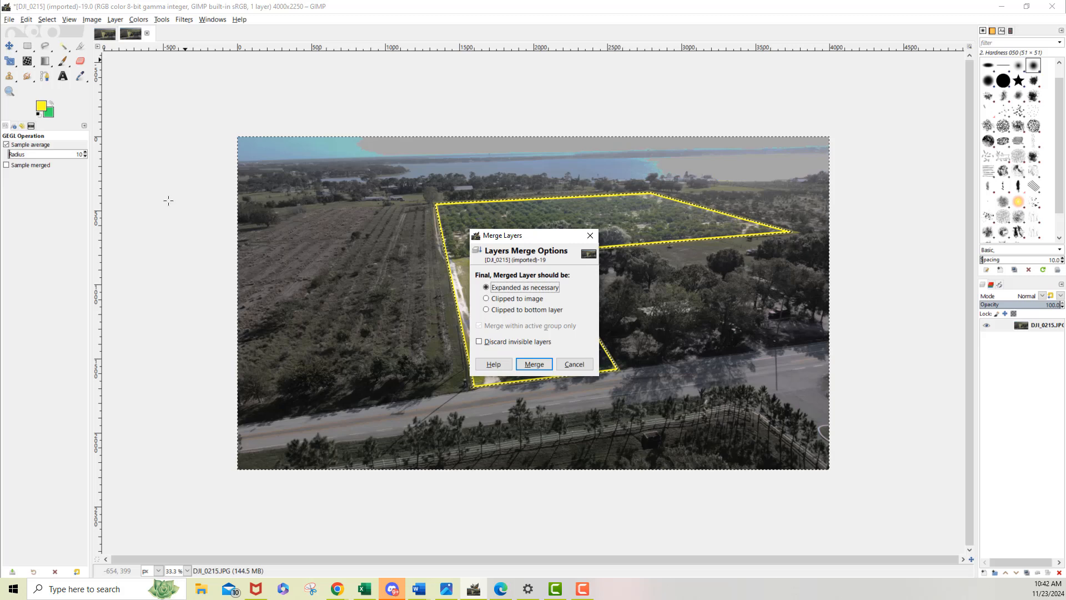
left_click(533, 364)
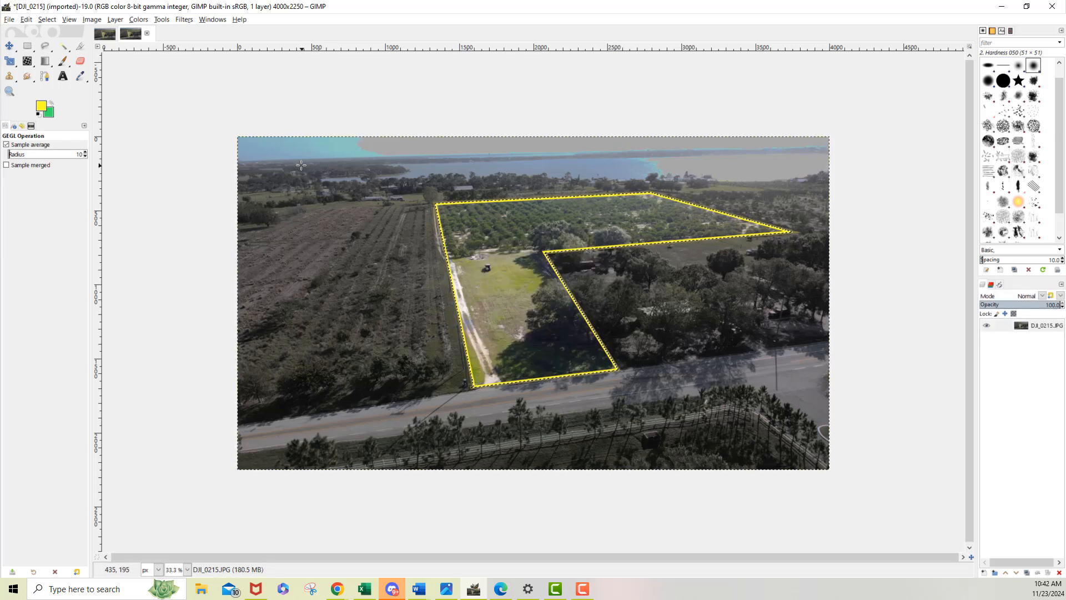
Export the image to the real estate folder as "finished property outline.png" with compression level 9.
left_click(11, 20)
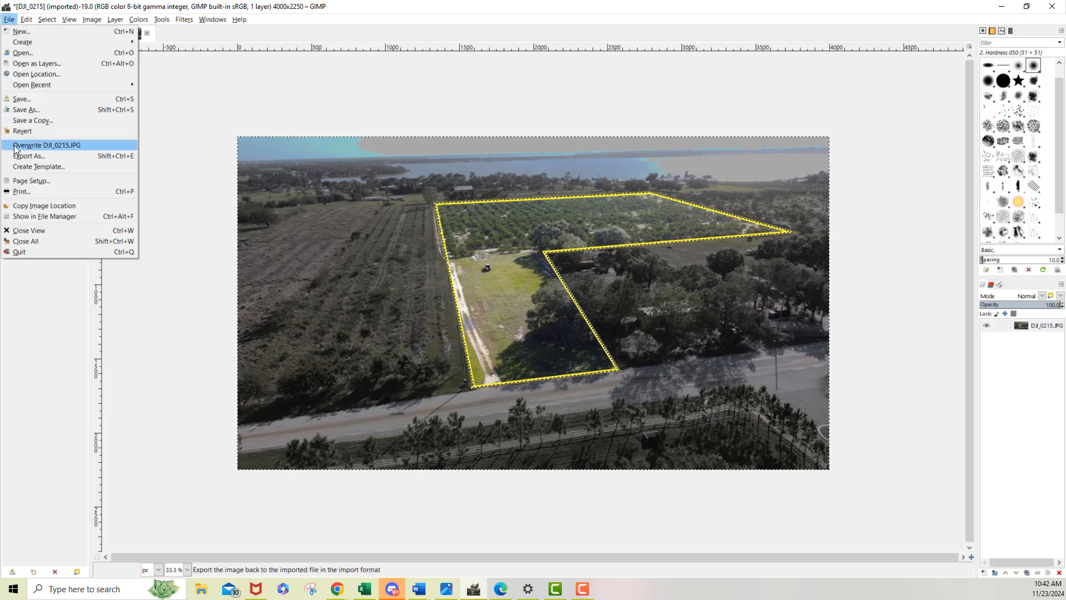
left_click(28, 156)
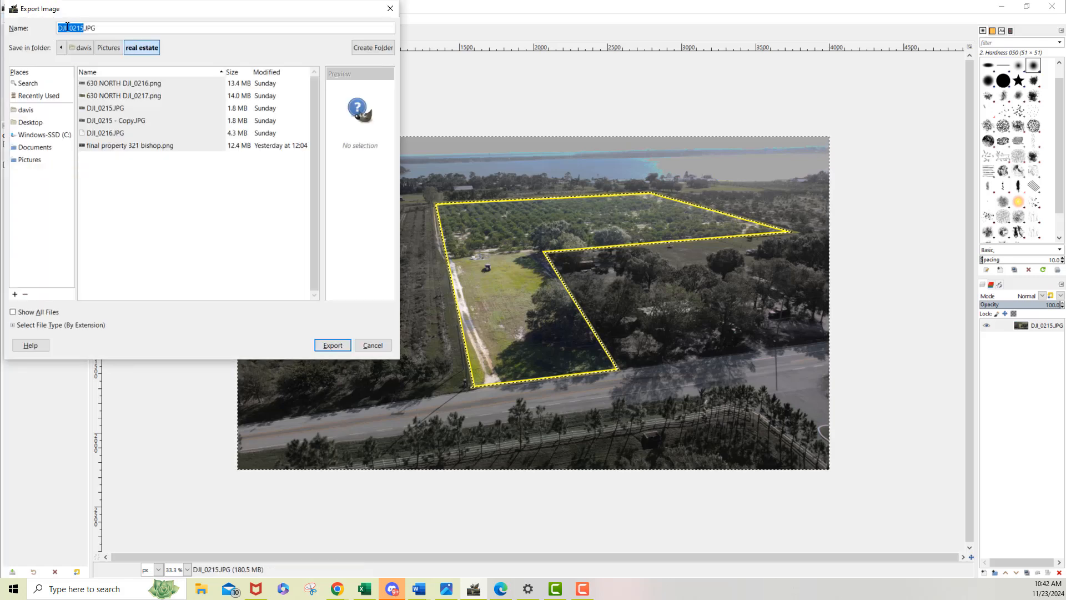
type("finished")
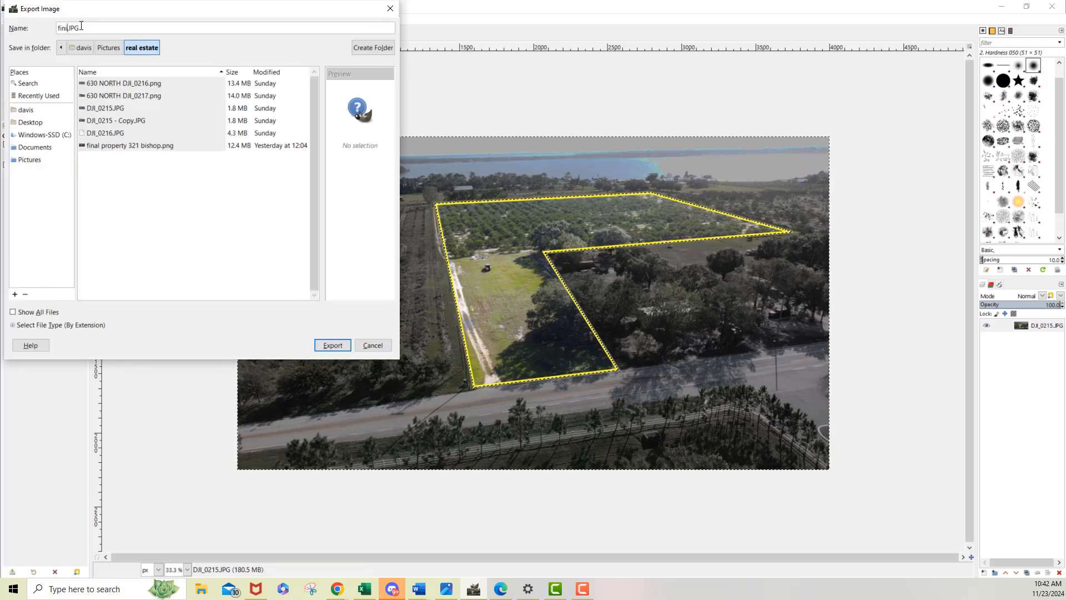
type(" property")
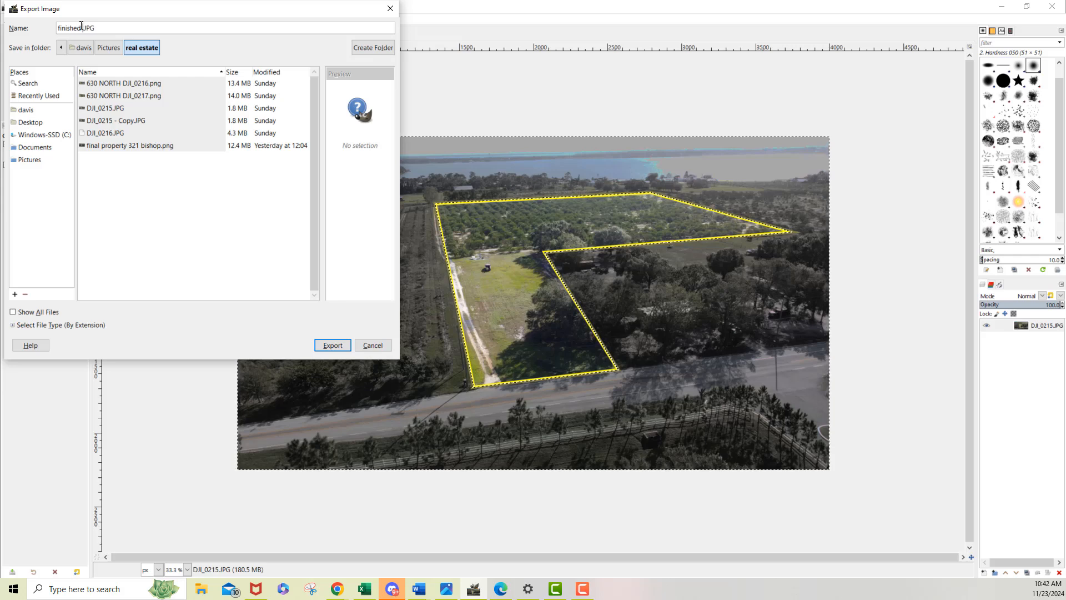
type(" outline")
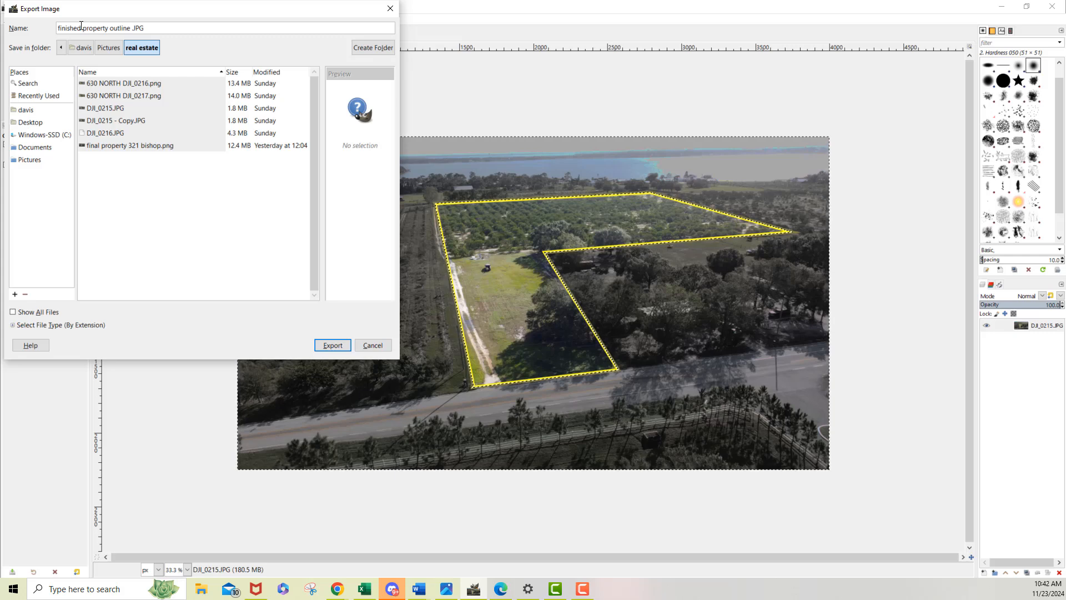
key("BackSpace")
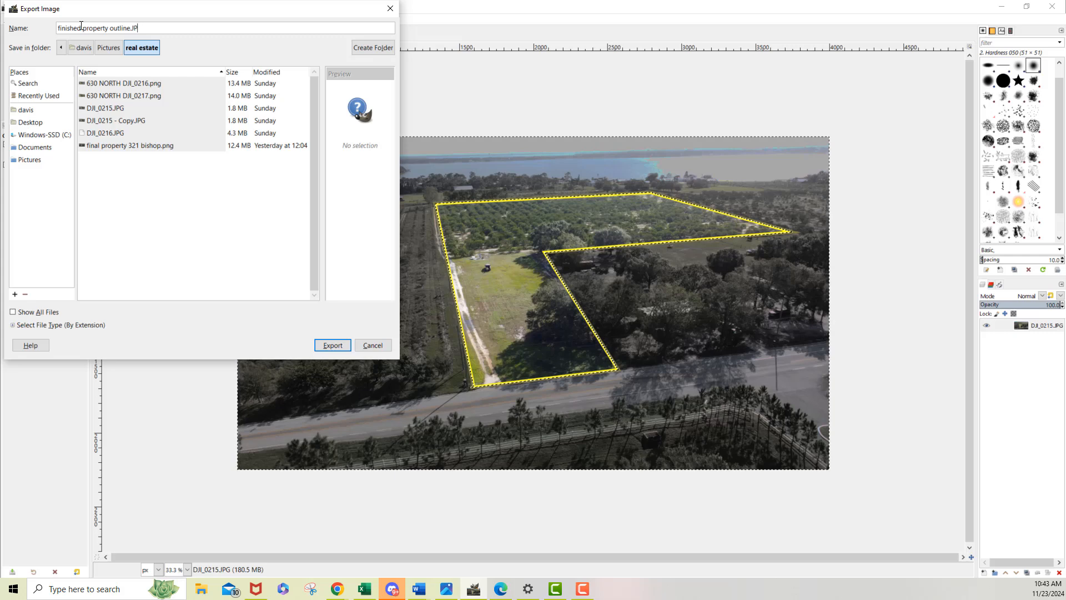
type("png")
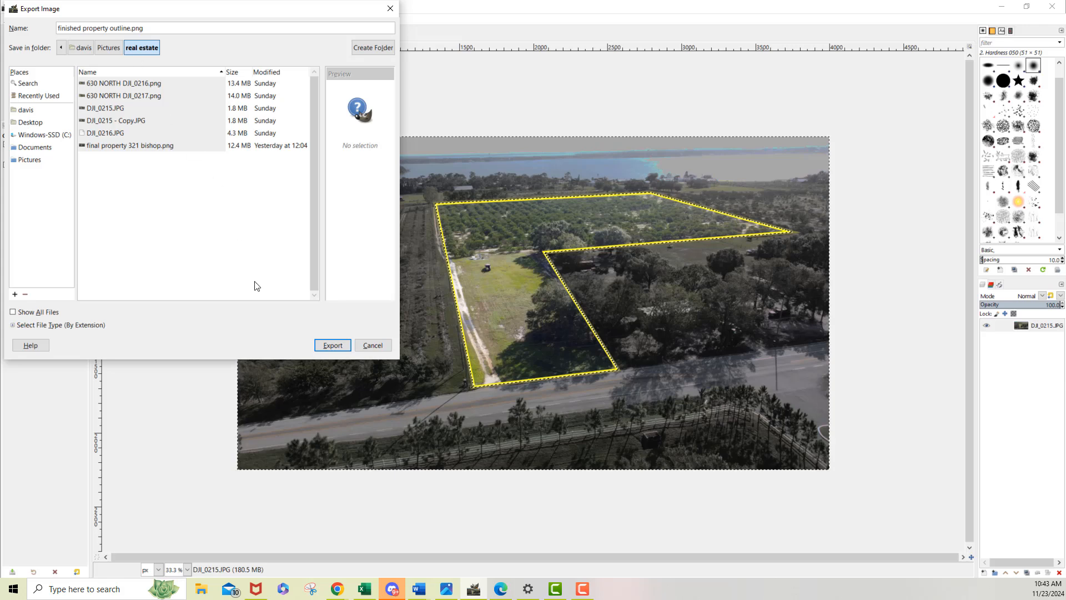
left_click(332, 346)
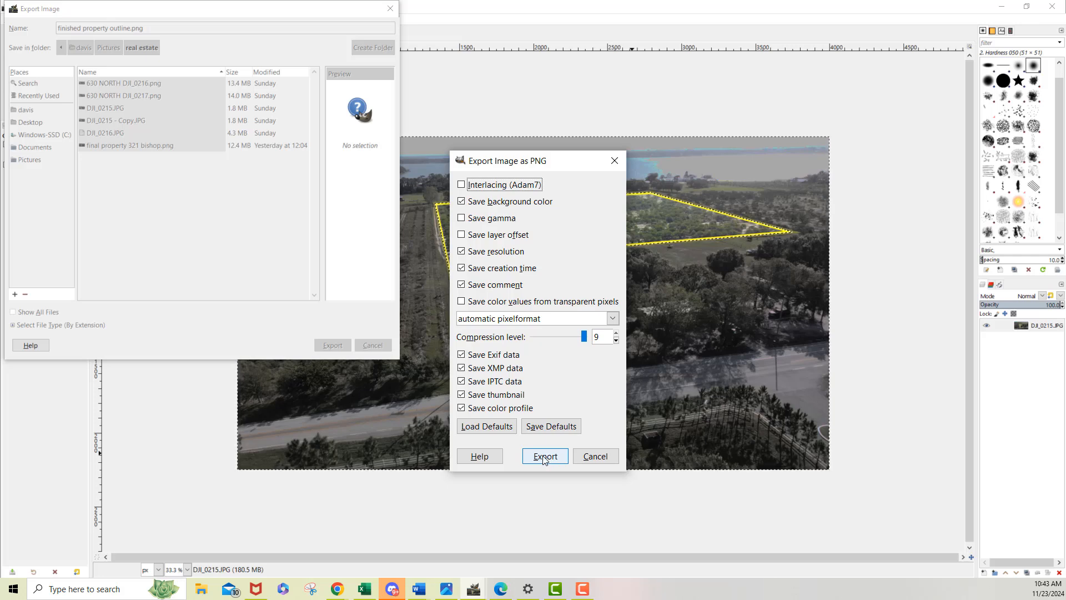
left_click(545, 456)
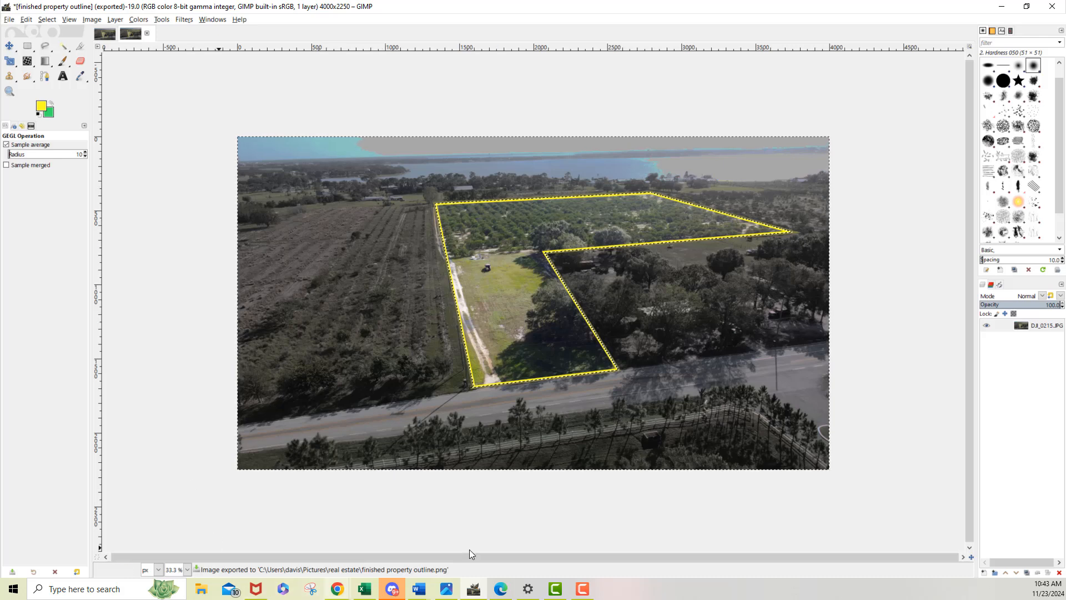
Switch to File Explorer and open the real estate folder inside Pictures to check the exported image.
left_click(202, 591)
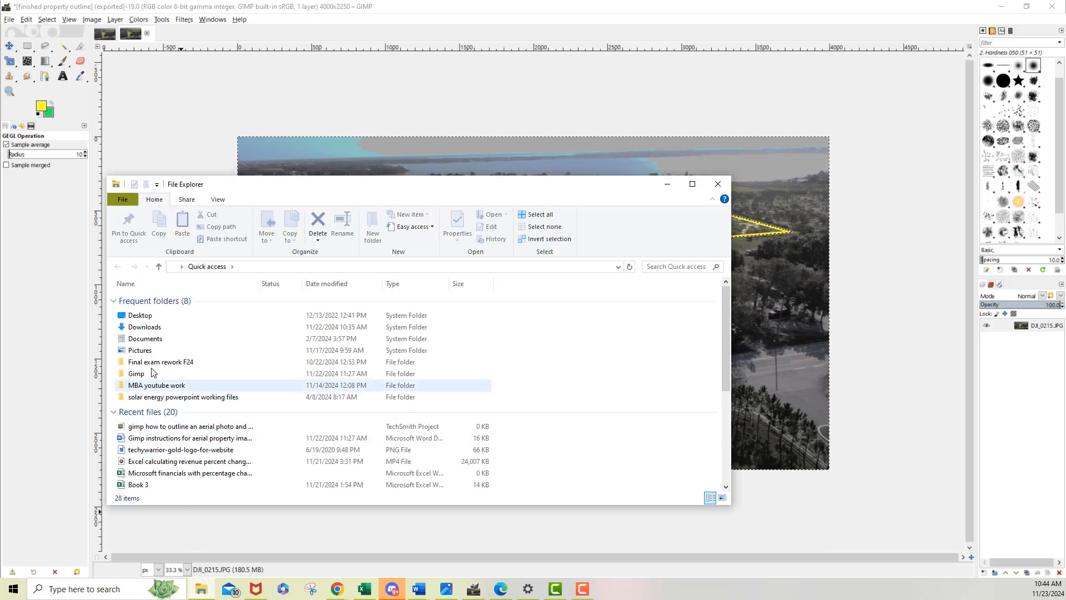
double_click(140, 350)
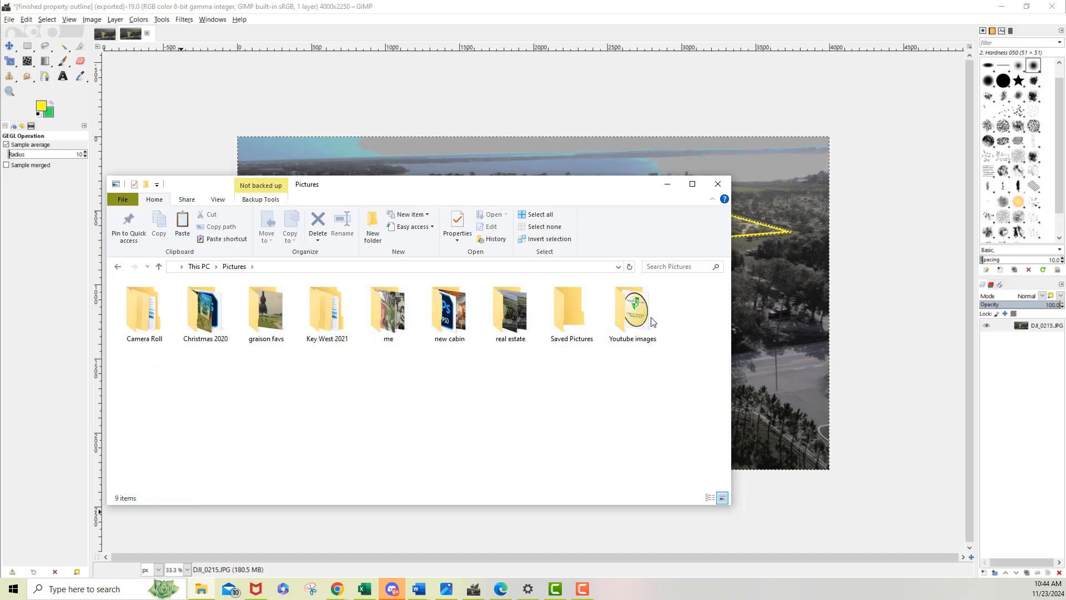
double_click(510, 322)
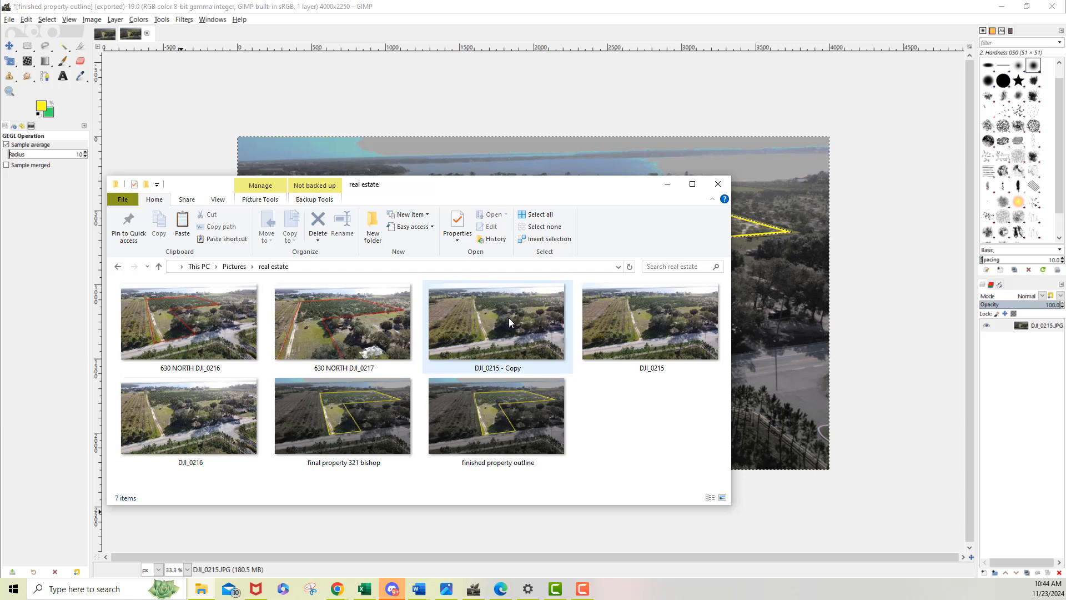